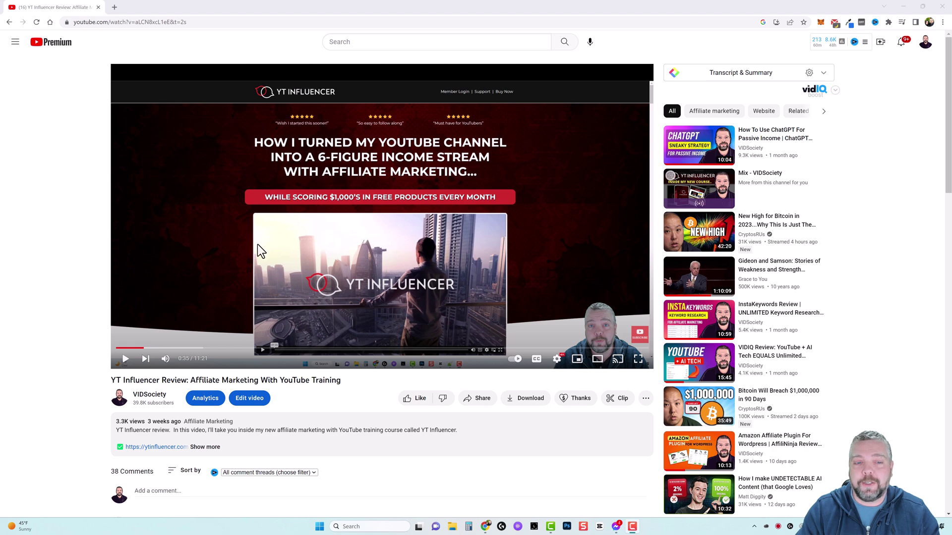
- Skip the YouTube review ahead to the members area around 2:13
{"action": "left_click_drag", "start_coordinate": [144, 349], "coordinate": [221, 348]}
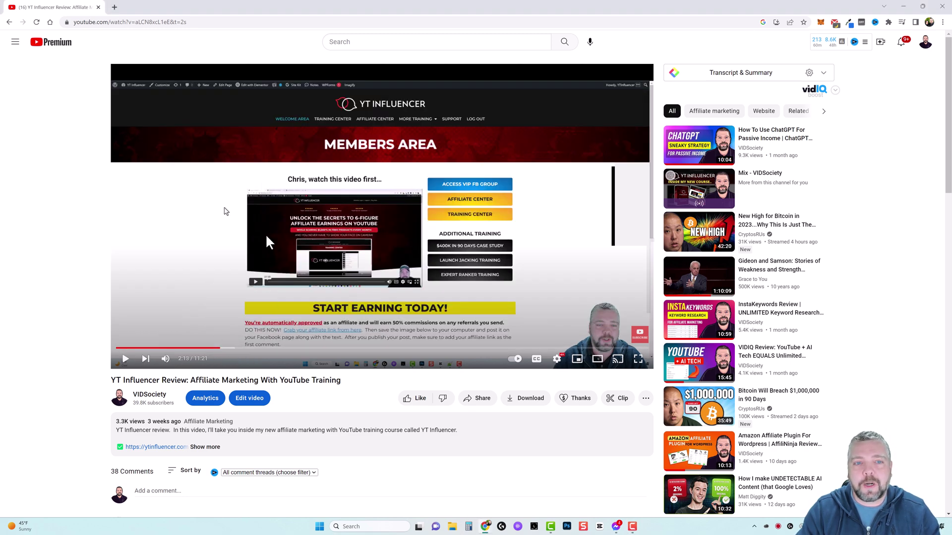
{"action": "key", "text": "Right"}
{"action": "key", "text": "Right"}
{"action": "key", "text": "Right"}
{"action": "key", "text": "Right"}
{"action": "key", "text": "Right"}
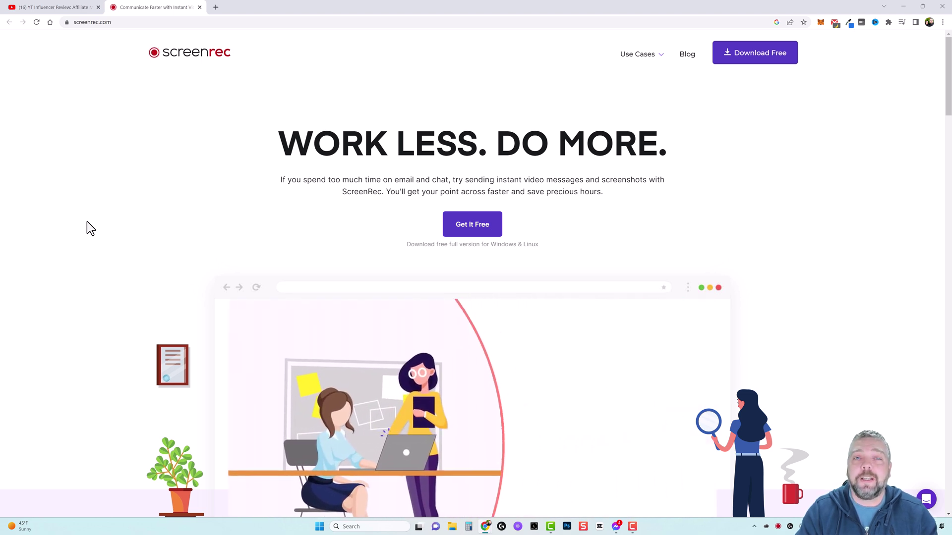
- Scroll through the ScreenRec home page features and expand the Content Management description
{"action": "scroll", "coordinate": [50, 285], "scroll_direction": "down", "scroll_amount": 10}
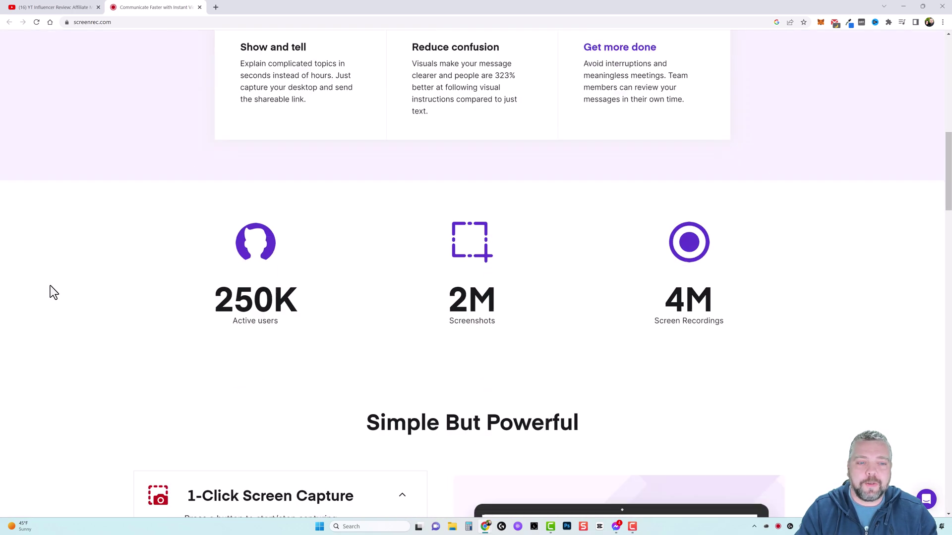
{"action": "scroll", "coordinate": [49, 286], "scroll_direction": "down", "scroll_amount": 8}
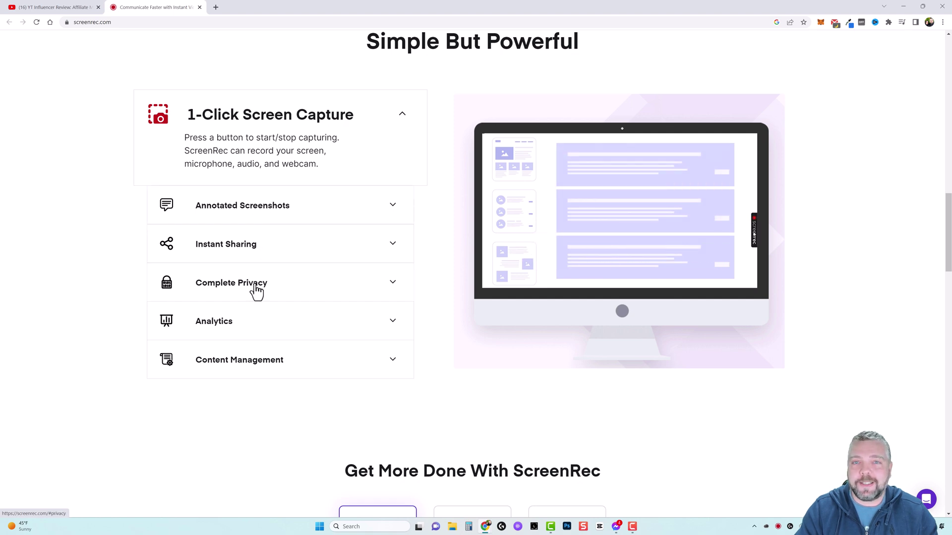
{"action": "left_click", "coordinate": [277, 361]}
{"action": "scroll", "coordinate": [318, 342], "scroll_direction": "down", "scroll_amount": 2}
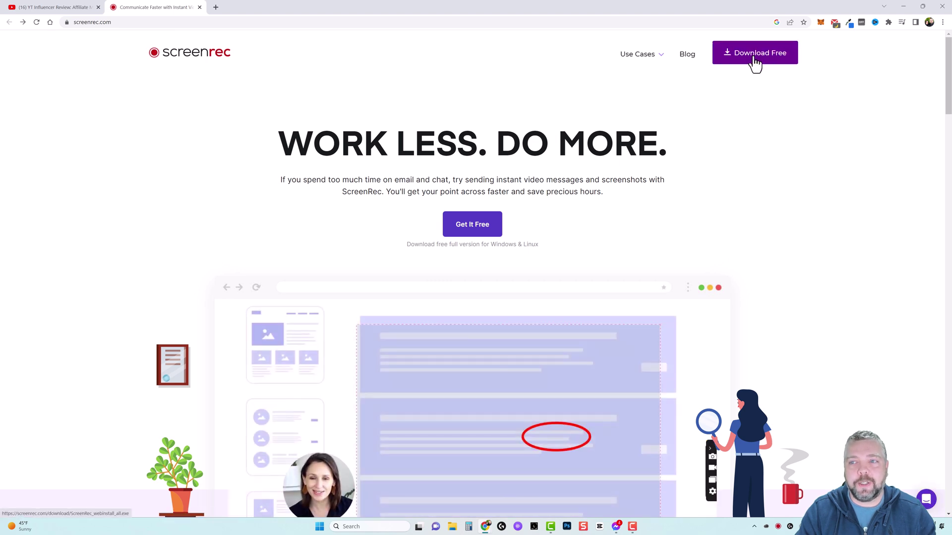
- Download the ScreenRec installer and highlight the Alt + S shortcut in the setup guide
{"action": "left_click", "coordinate": [754, 58]}
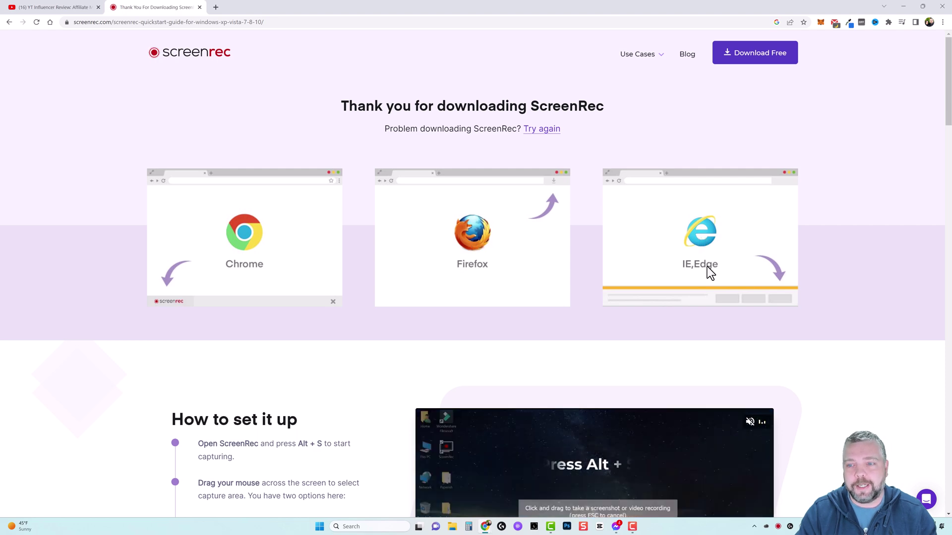
{"action": "scroll", "coordinate": [386, 245], "scroll_direction": "down", "scroll_amount": 4}
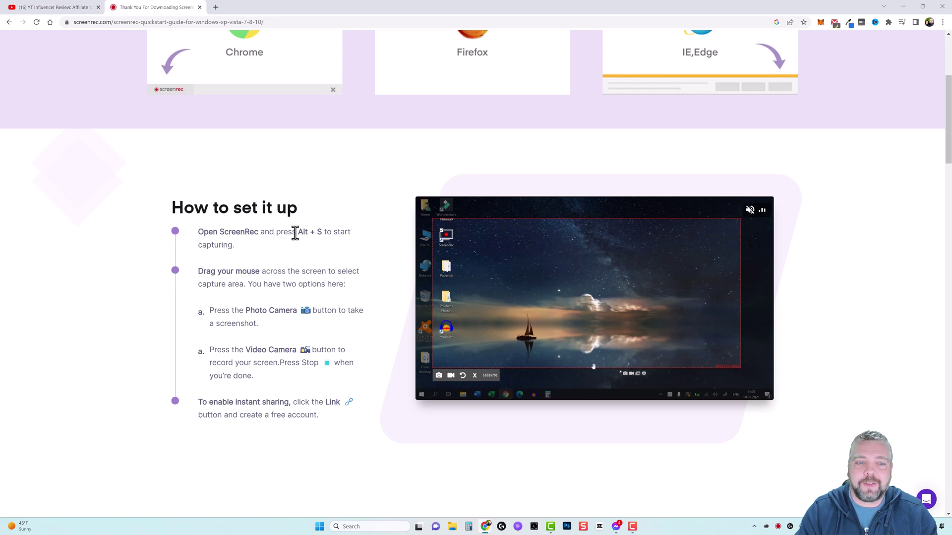
{"action": "left_click_drag", "start_coordinate": [297, 232], "coordinate": [322, 232]}
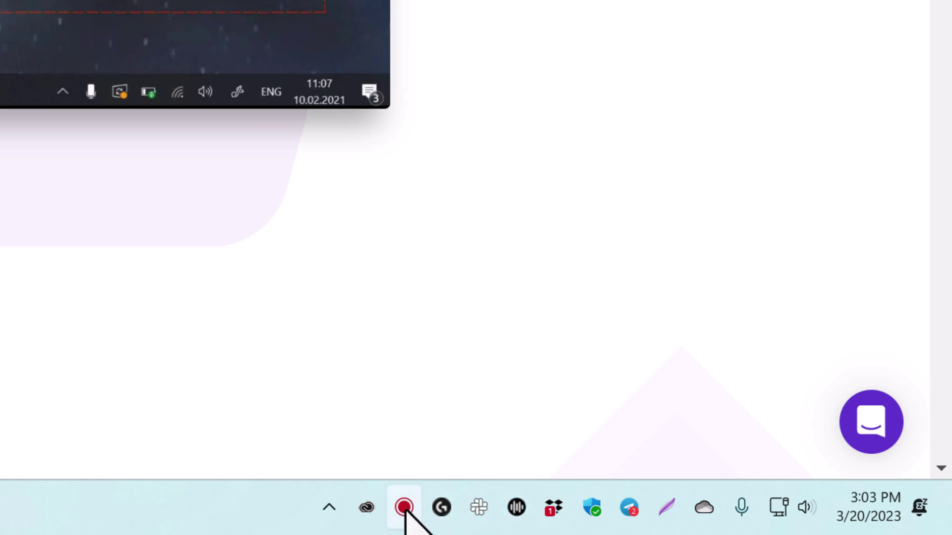
{"action": "left_click", "coordinate": [329, 508]}
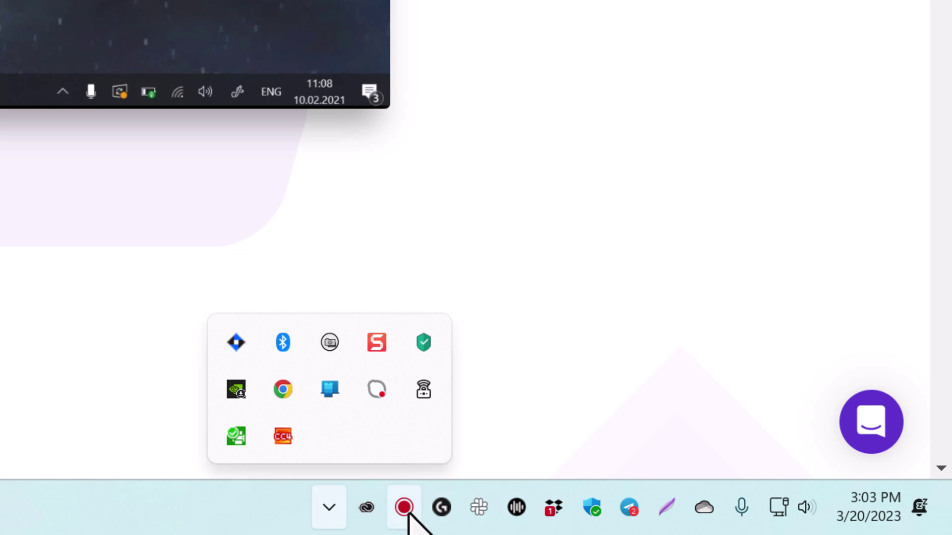
{"action": "left_click", "coordinate": [537, 334]}
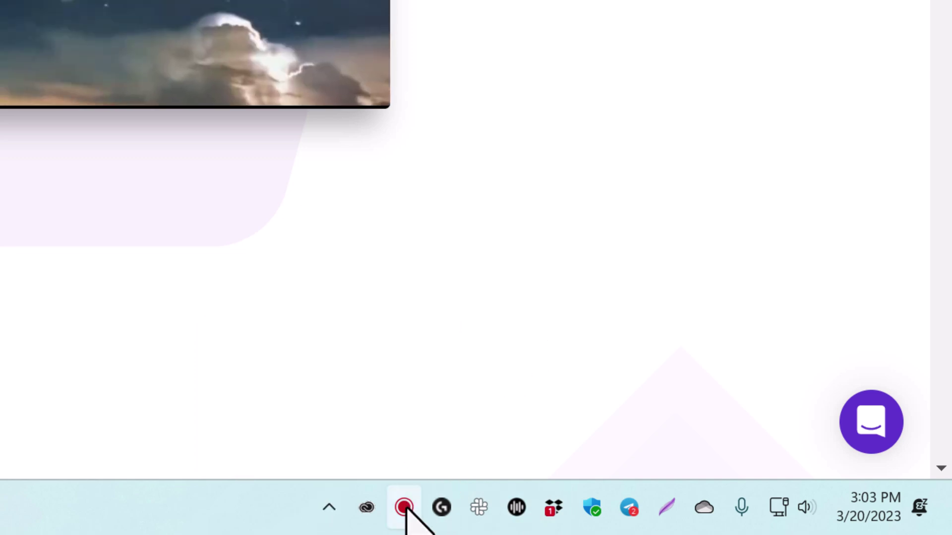
- Open ScreenRec's Settings from its tray icon menu
{"action": "right_click", "coordinate": [404, 506]}
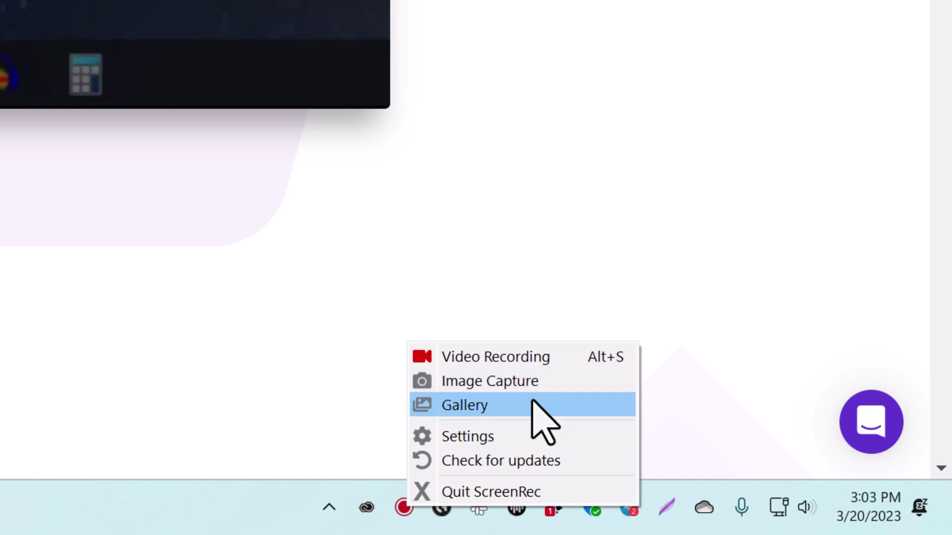
{"action": "left_click", "coordinate": [476, 435]}
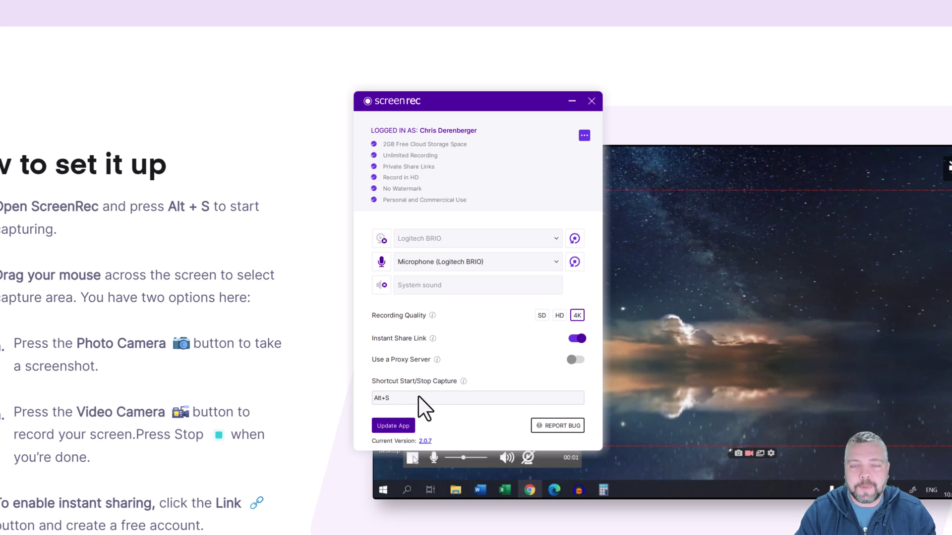
- Close the settings and start an Alt+S video recording of the full 3839×2159 screen
{"action": "left_click", "coordinate": [592, 101]}
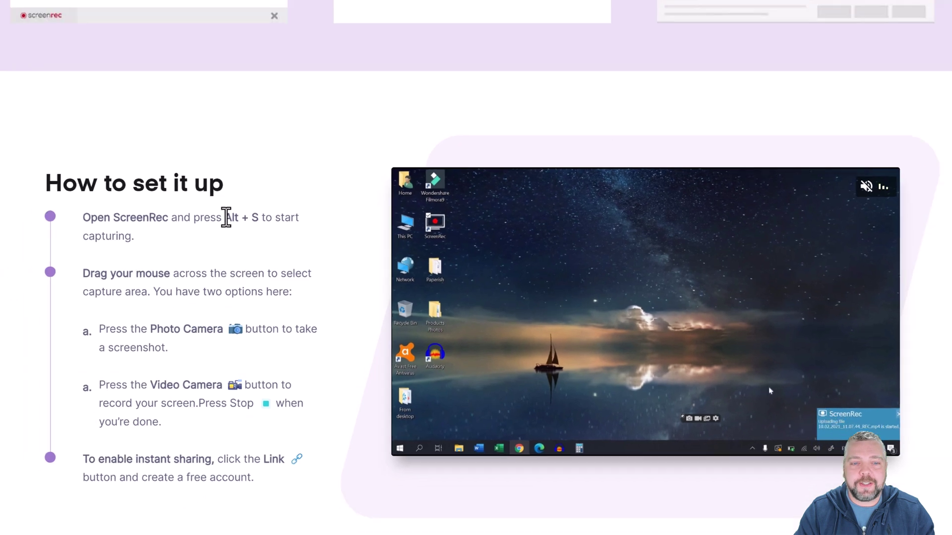
{"action": "left_click_drag", "start_coordinate": [171, 206], "coordinate": [209, 206]}
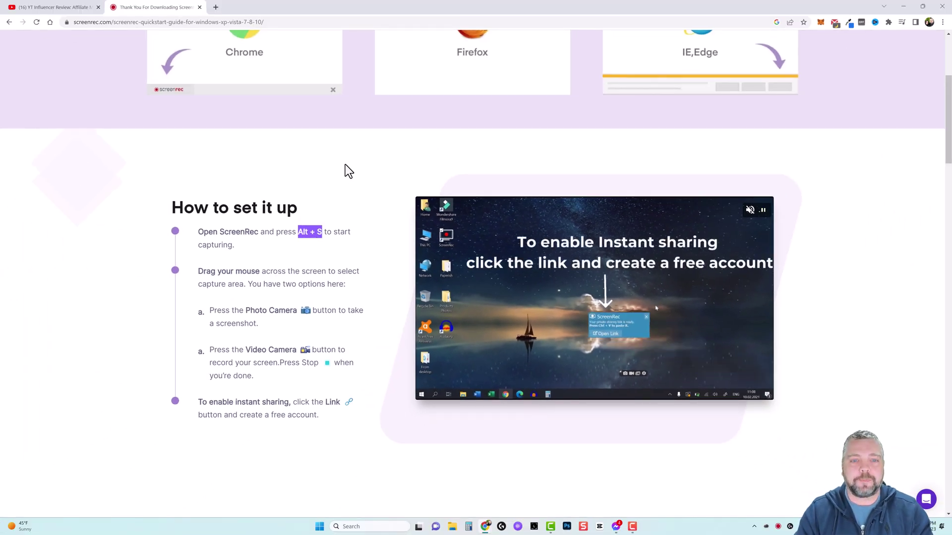
{"action": "key", "text": "alt+s"}
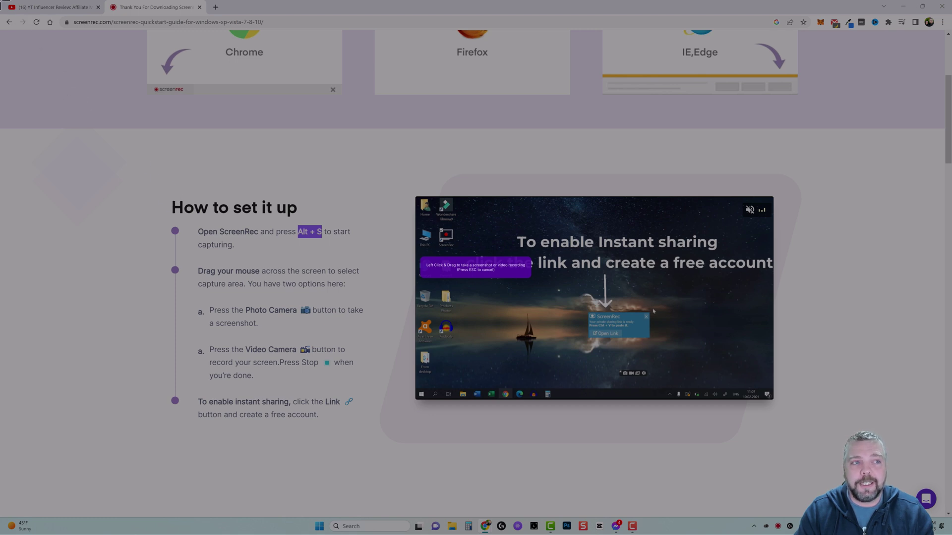
{"action": "left_click_drag", "start_coordinate": [2, 1], "coordinate": [950, 534]}
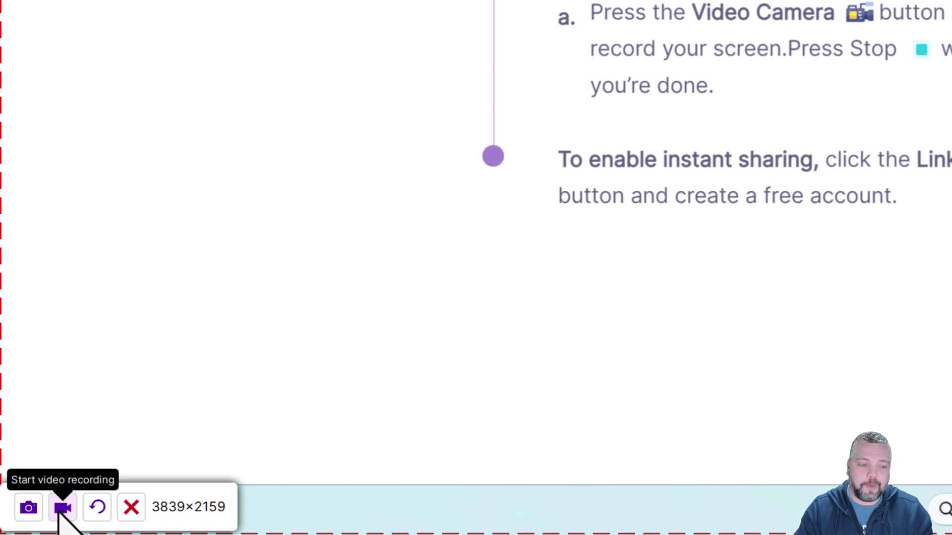
{"action": "left_click", "coordinate": [63, 507]}
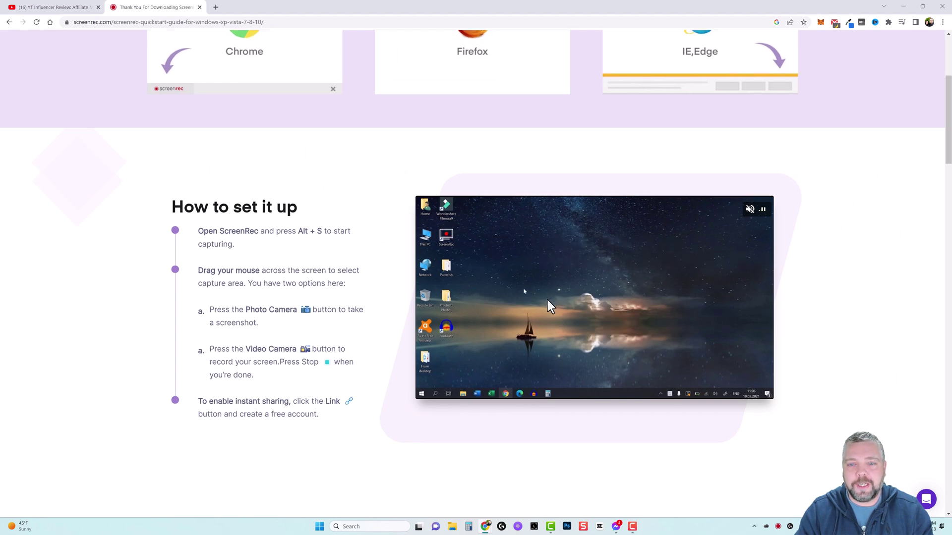
- Scroll the quick-start guide down to Advanced Tips and back up to the top
{"action": "scroll", "coordinate": [548, 317], "scroll_direction": "down", "scroll_amount": 6}
{"action": "scroll", "coordinate": [553, 337], "scroll_direction": "down", "scroll_amount": 9}
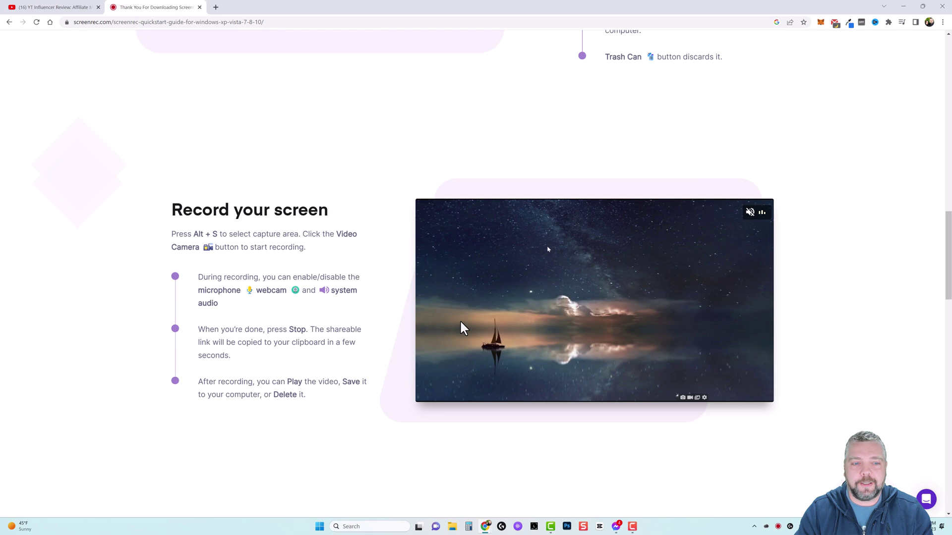
{"action": "scroll", "coordinate": [452, 350], "scroll_direction": "down", "scroll_amount": 14}
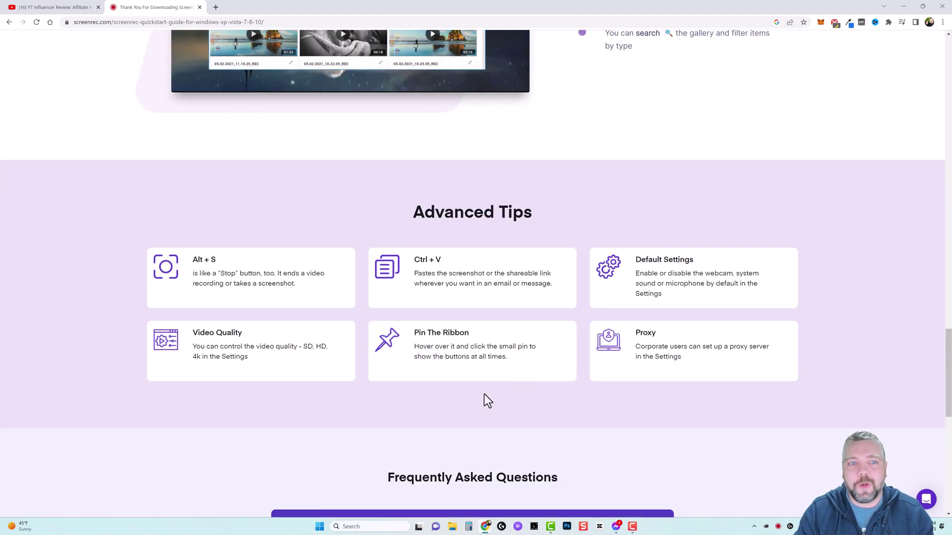
{"action": "scroll", "coordinate": [475, 403], "scroll_direction": "up", "scroll_amount": 20}
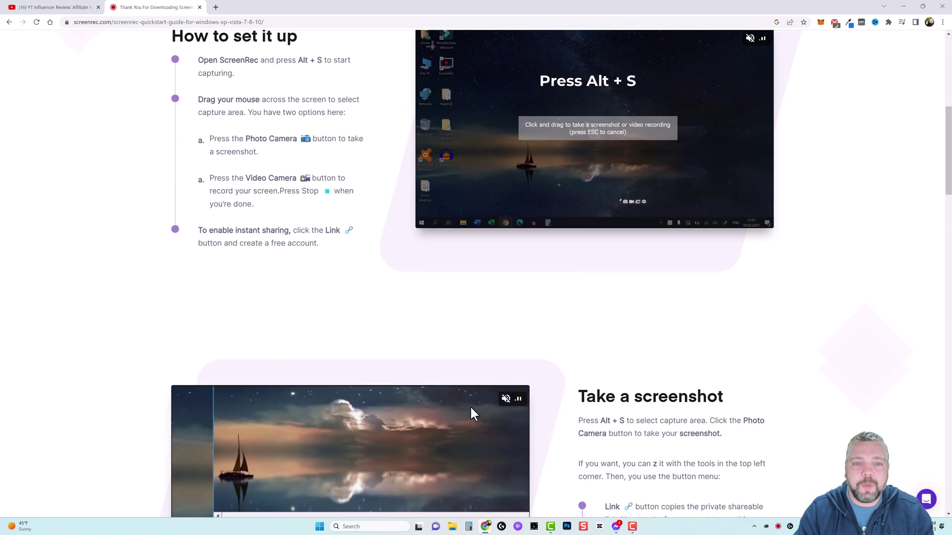
{"action": "scroll", "coordinate": [470, 406], "scroll_direction": "up", "scroll_amount": 8}
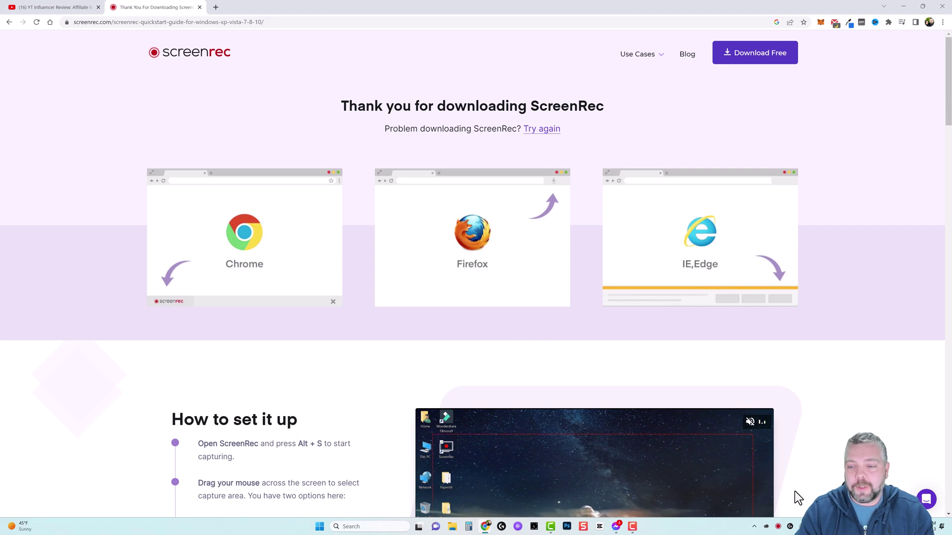
- Open the ScreenRec gallery and play the 20.03.2023_15.06.37_REC recording
{"action": "left_click", "coordinate": [778, 528]}
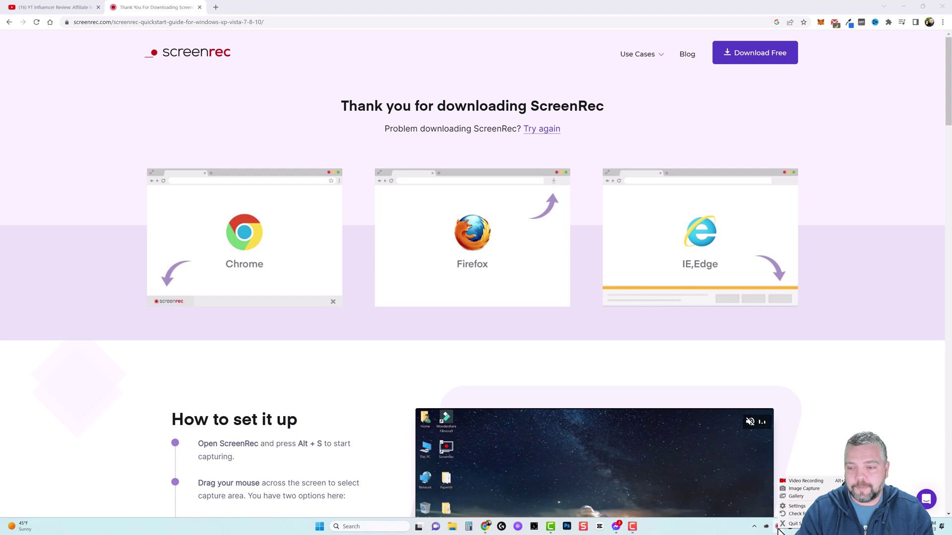
{"action": "left_click", "coordinate": [794, 496]}
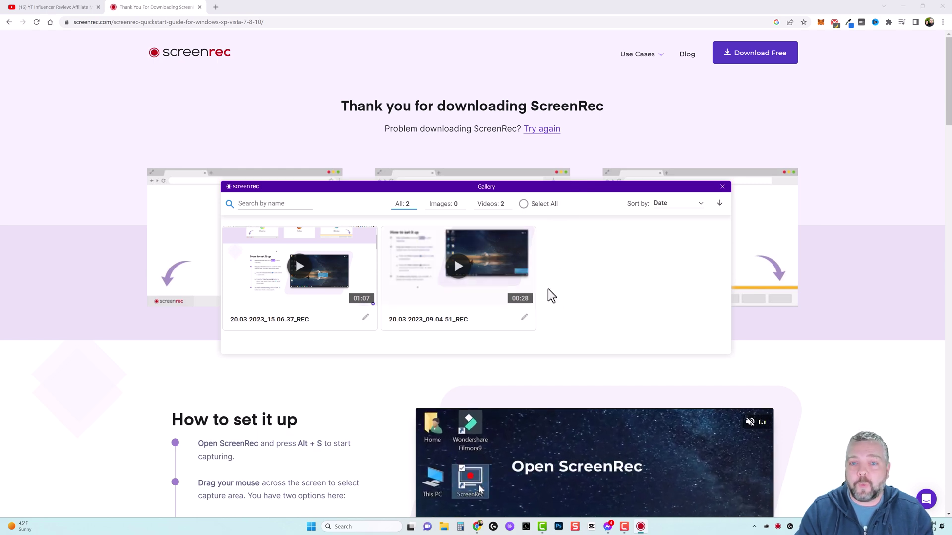
{"action": "mouse_move", "coordinate": [492, 275]}
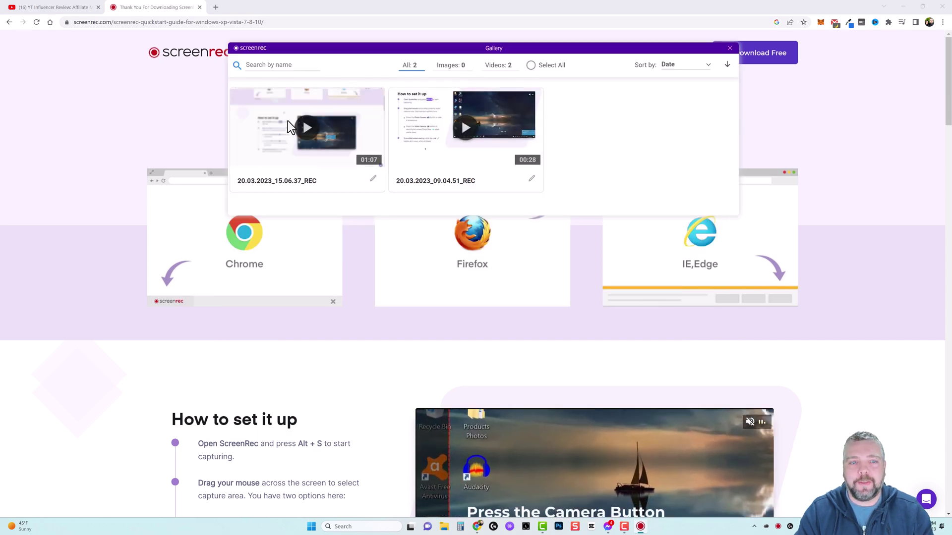
{"action": "mouse_move", "coordinate": [304, 139]}
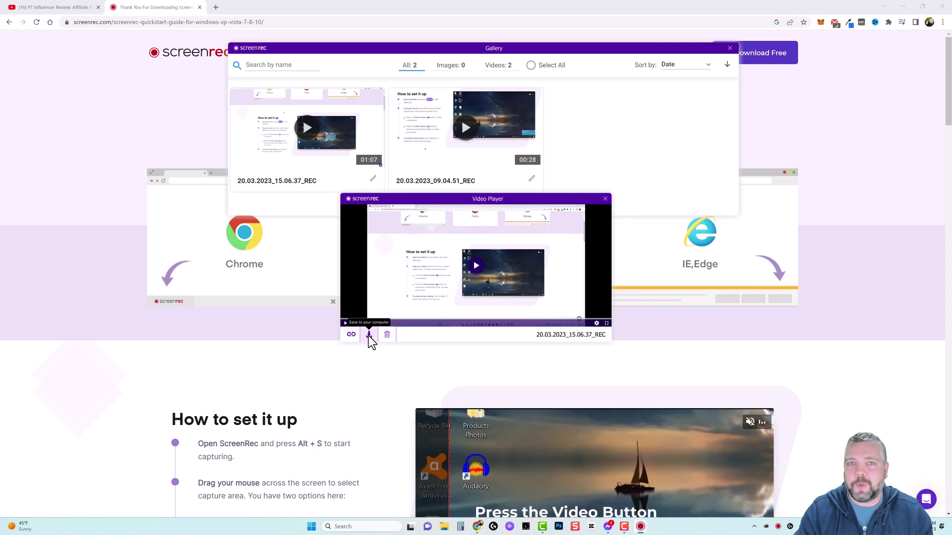
- Open the ScreenRec FAQ and expand the question about where recordings are stored
{"action": "left_click", "coordinate": [256, 235]}
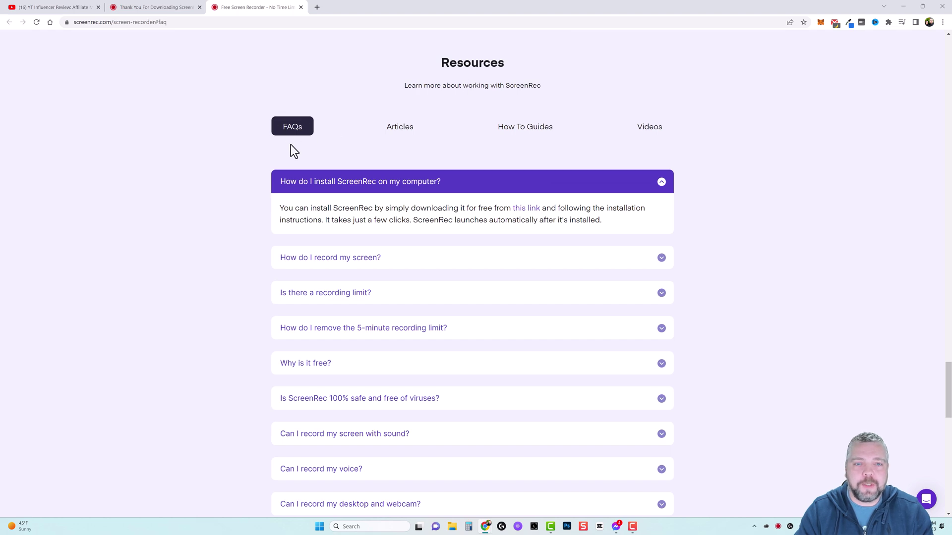
{"action": "scroll", "coordinate": [252, 246], "scroll_direction": "down", "scroll_amount": 10}
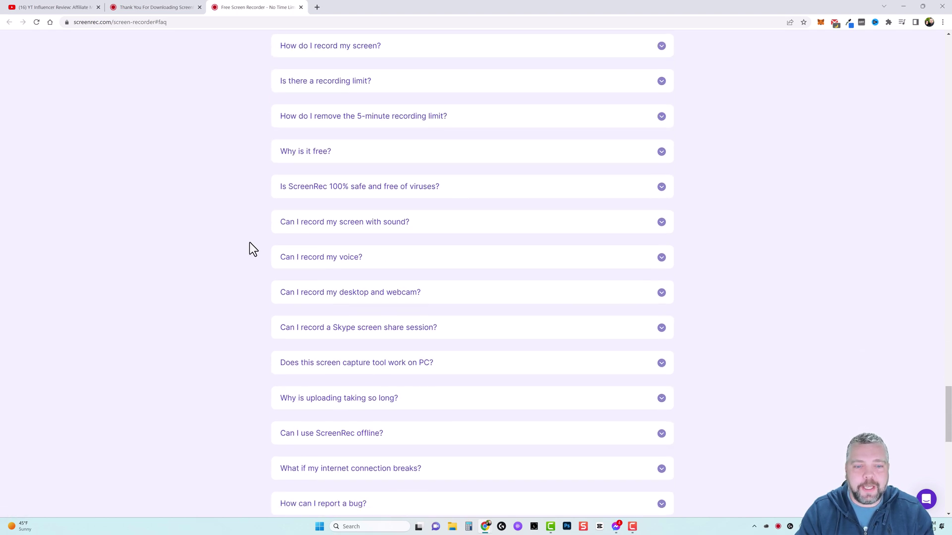
{"action": "scroll", "coordinate": [253, 236], "scroll_direction": "down", "scroll_amount": 1}
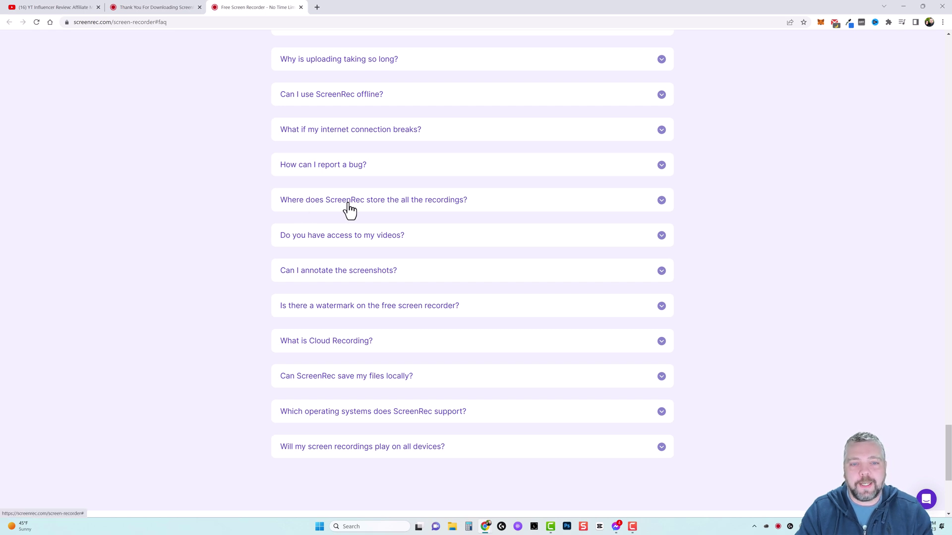
{"action": "left_click", "coordinate": [406, 205]}
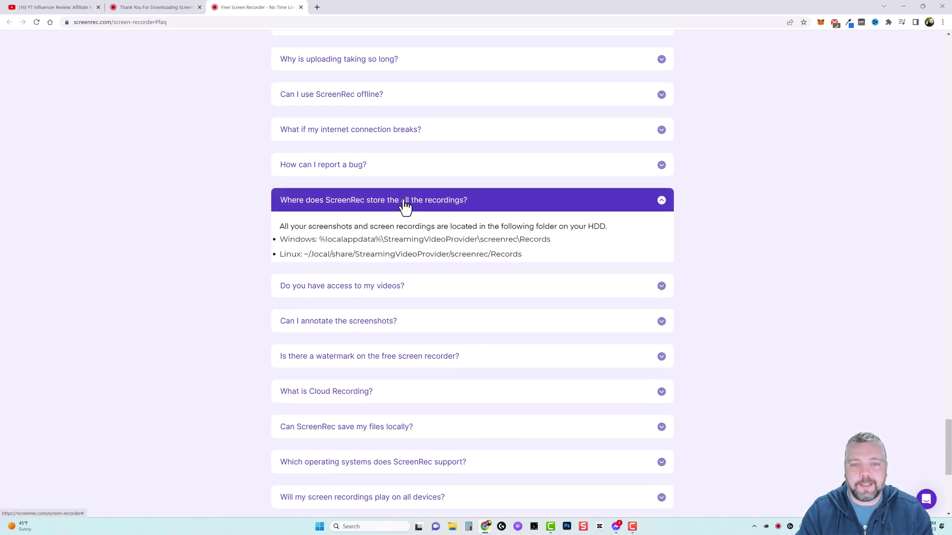
- Copy the StreamingVideoProvider folder name from the Windows recordings path
{"action": "left_click_drag", "start_coordinate": [280, 240], "coordinate": [551, 240]}
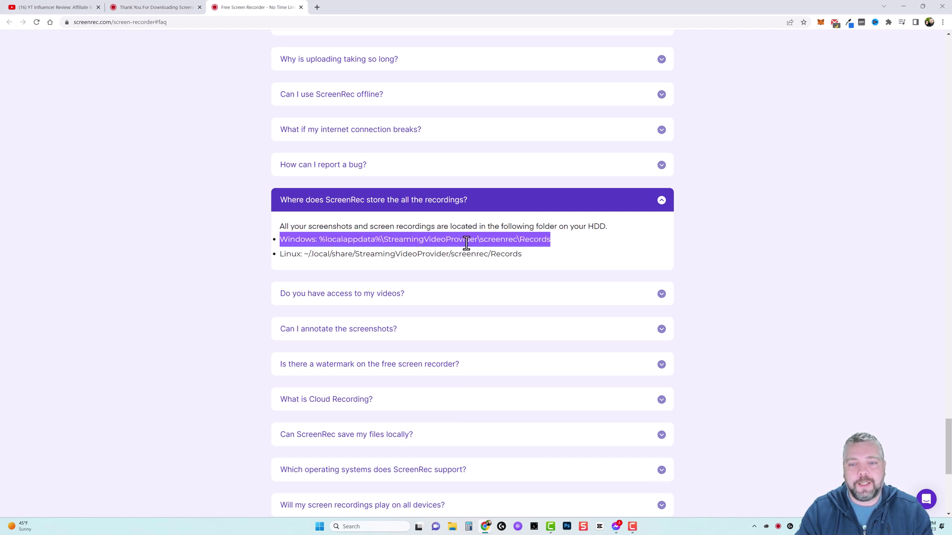
{"action": "left_click", "coordinate": [386, 240]}
{"action": "left_click_drag", "start_coordinate": [386, 241], "coordinate": [478, 241]}
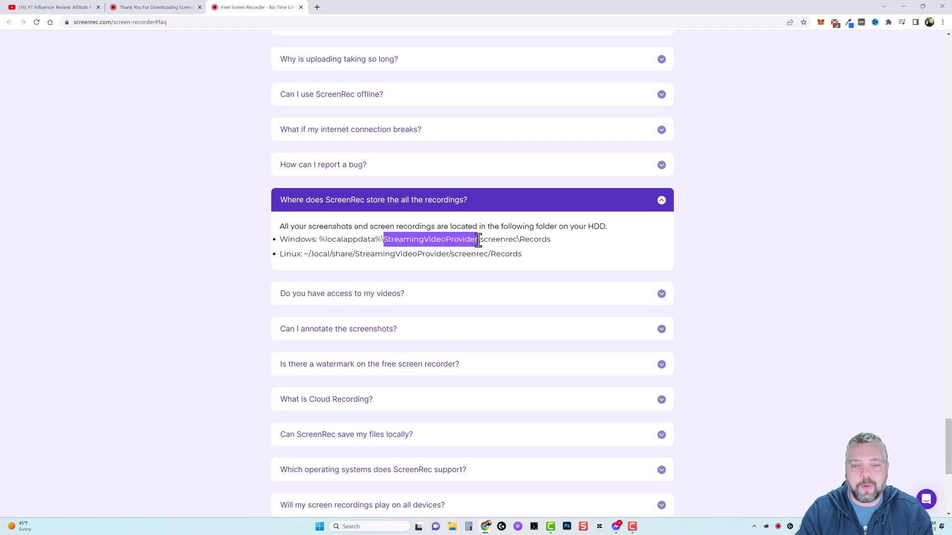
{"action": "right_click", "coordinate": [431, 243]}
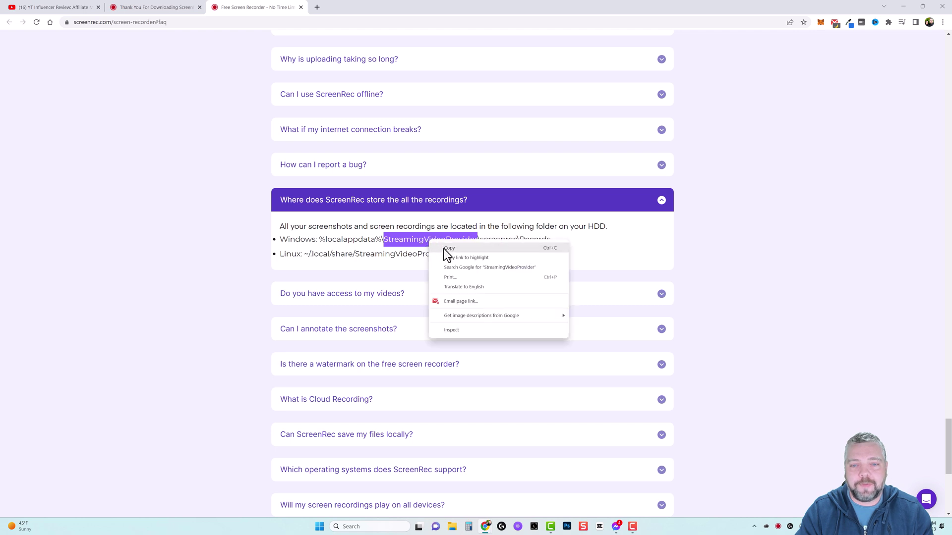
{"action": "left_click", "coordinate": [448, 249]}
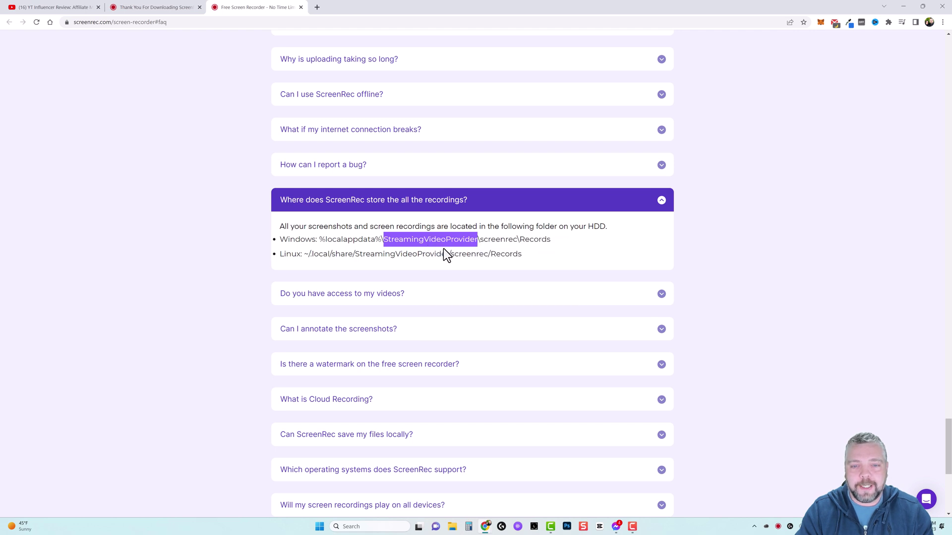
- Search drive C in File Explorer for the StreamingVideoProvider folder
{"action": "left_click", "coordinate": [452, 526]}
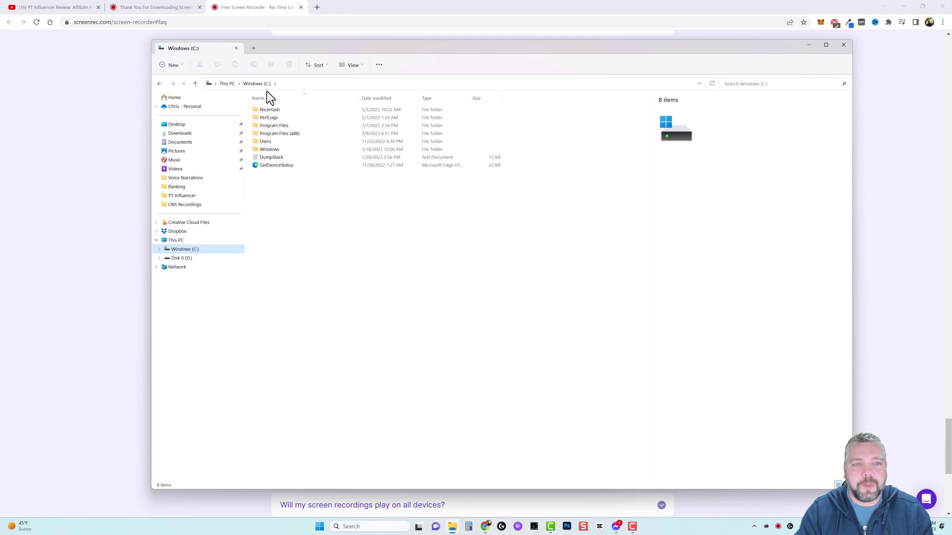
{"action": "left_click", "coordinate": [749, 83]}
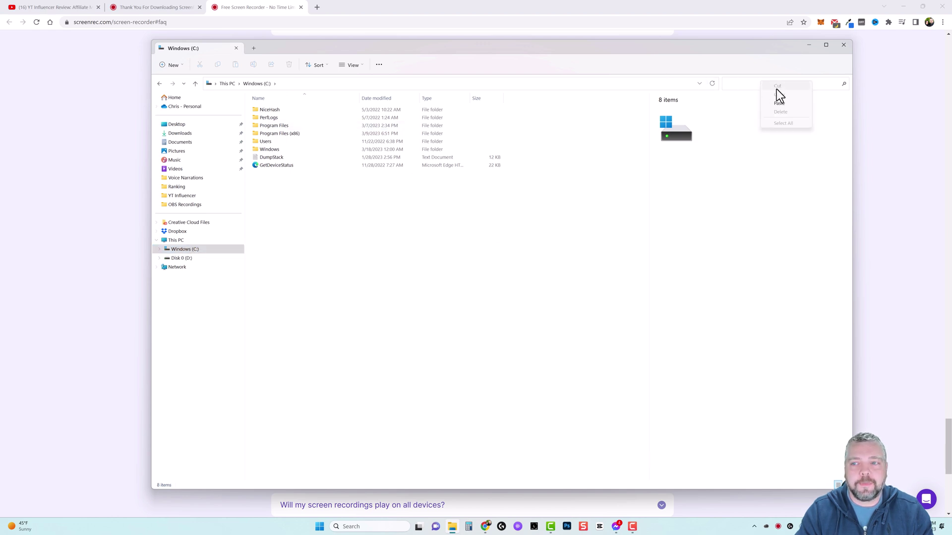
{"action": "key", "text": "ctrl+v"}
{"action": "key", "text": "Return"}
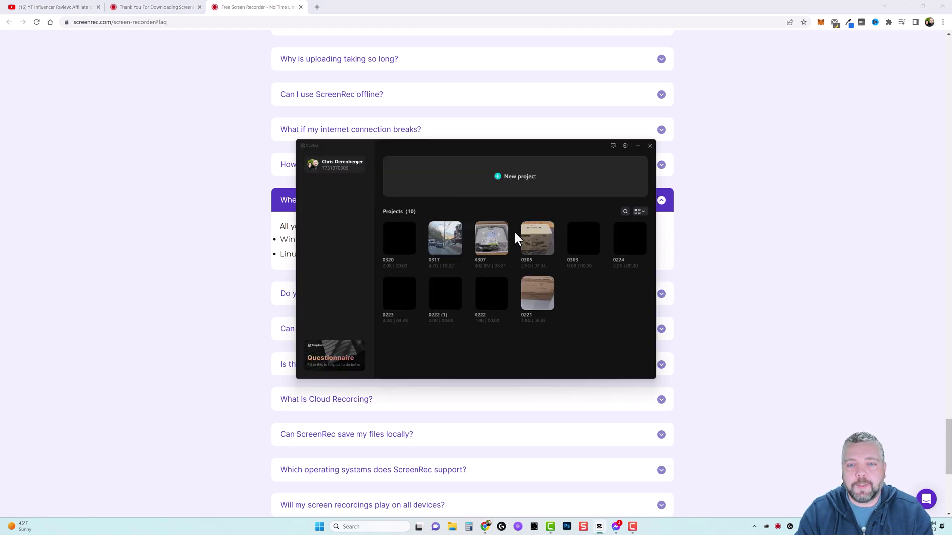
- Start a new CapCut project and put the 20.03.2023_09.04.51_REC recording on the timeline
{"action": "left_click", "coordinate": [517, 177]}
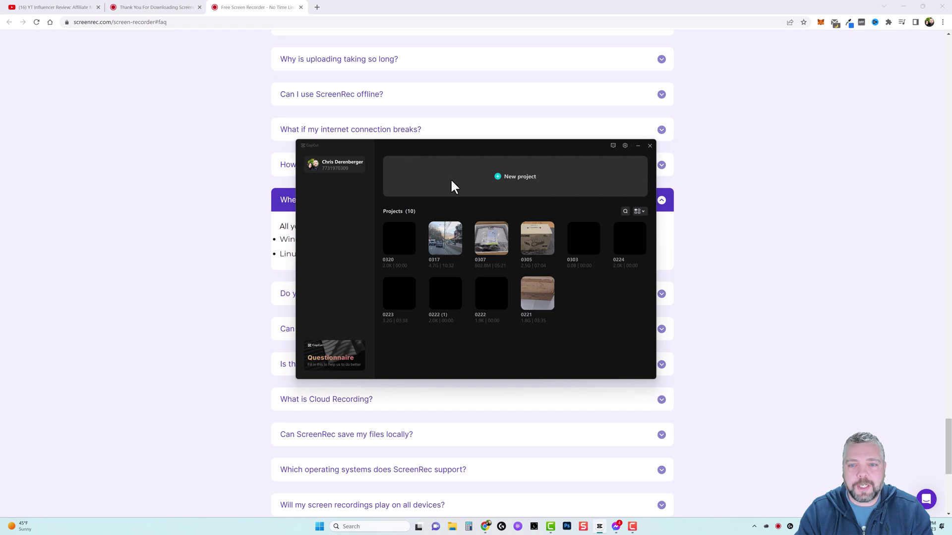
{"action": "left_click", "coordinate": [120, 185]}
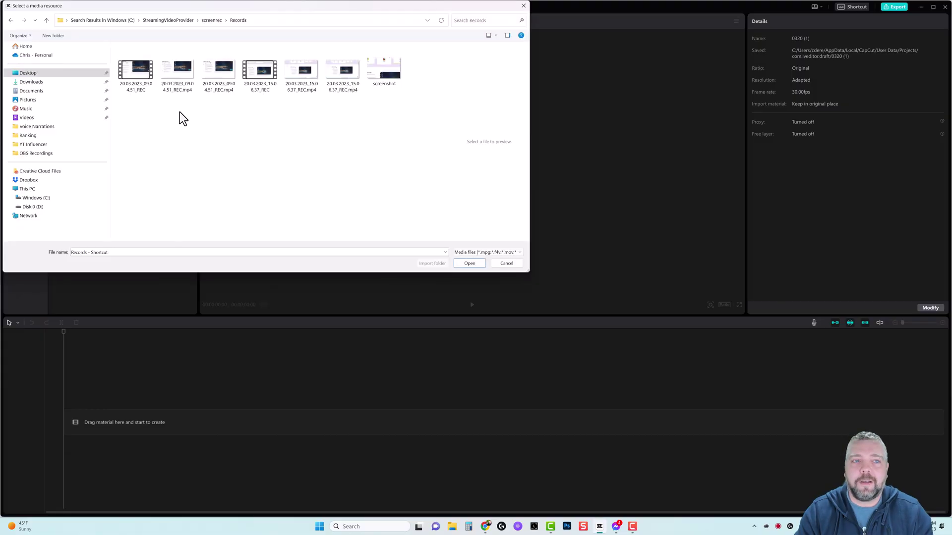
{"action": "left_click", "coordinate": [139, 74]}
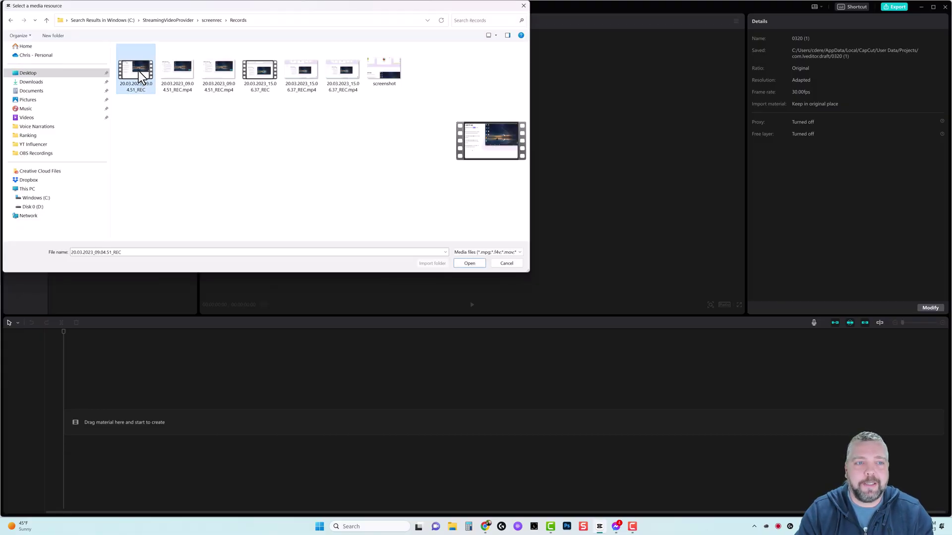
{"action": "left_click", "coordinate": [470, 263]}
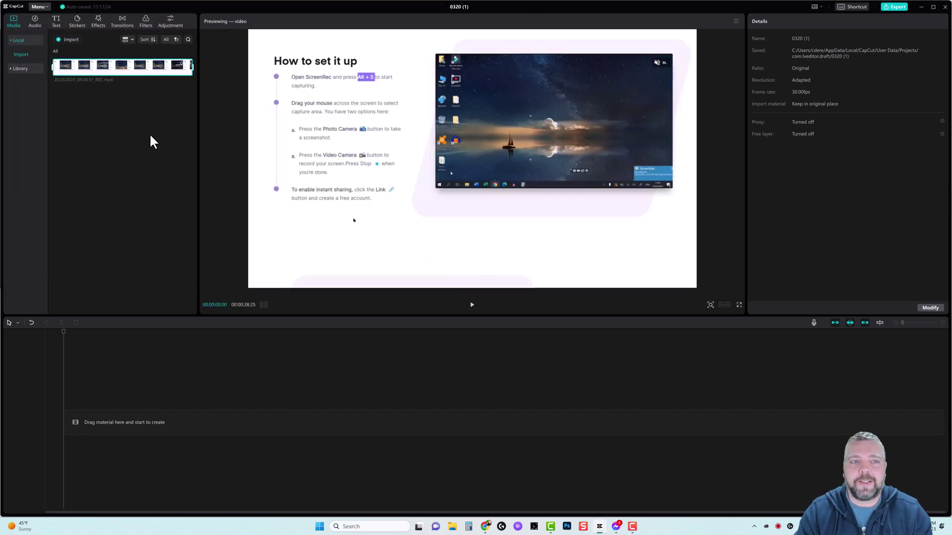
{"action": "left_click_drag", "start_coordinate": [79, 70], "coordinate": [66, 425]}
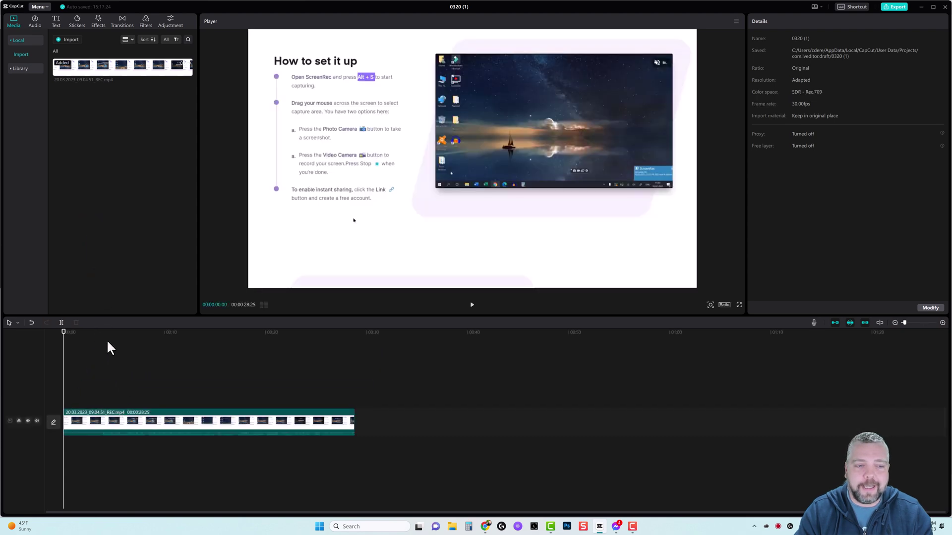
- Trim the clip's start at 00:00:03:16, then move the playhead to 00:00:22:12
{"action": "left_click", "coordinate": [107, 333]}
{"action": "mouse_move", "coordinate": [103, 341]}
{"action": "left_mouse_down"}
{"action": "mouse_move", "coordinate": [89, 341]}
{"action": "mouse_move", "coordinate": [98, 341]}
{"action": "left_mouse_up"}
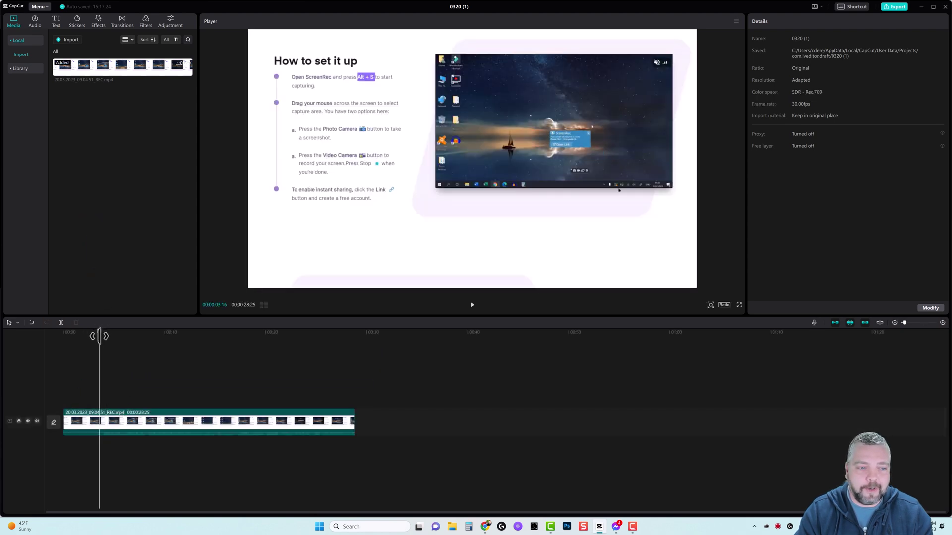
{"action": "left_click", "coordinate": [78, 422]}
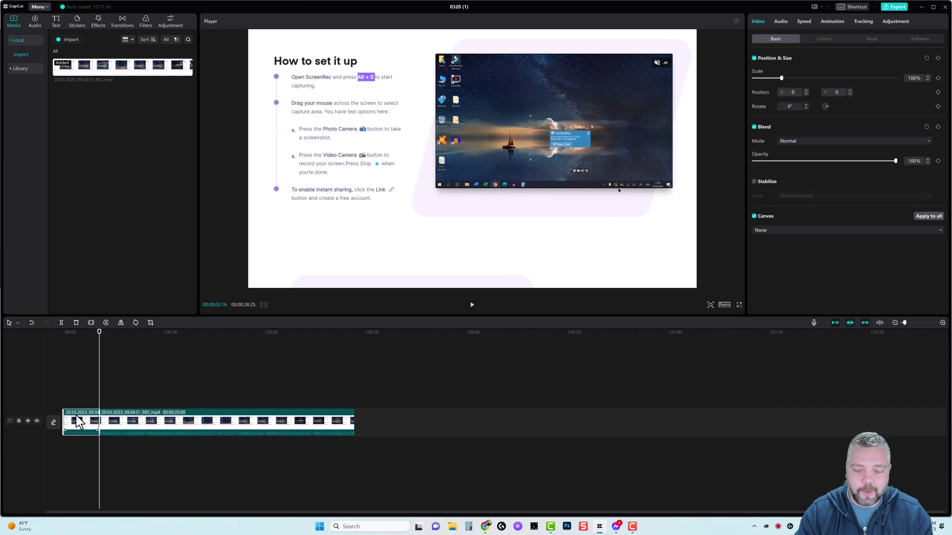
{"action": "key", "text": "q"}
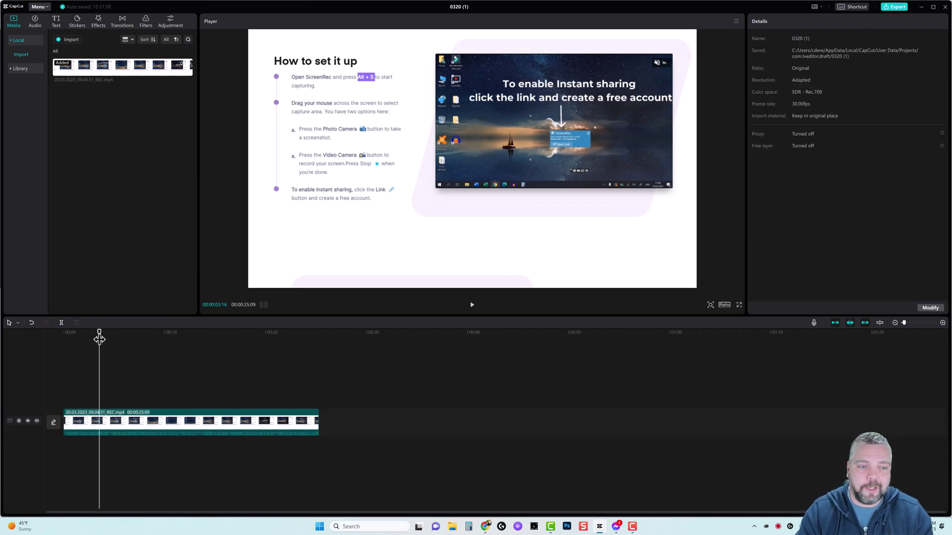
{"action": "left_click_drag", "start_coordinate": [98, 333], "coordinate": [349, 352]}
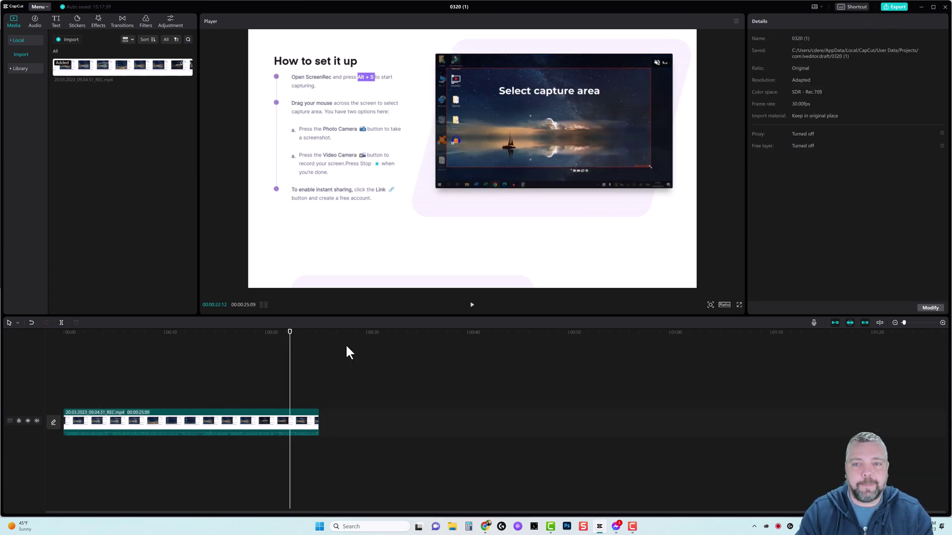
{"action": "left_click", "coordinate": [895, 7]}
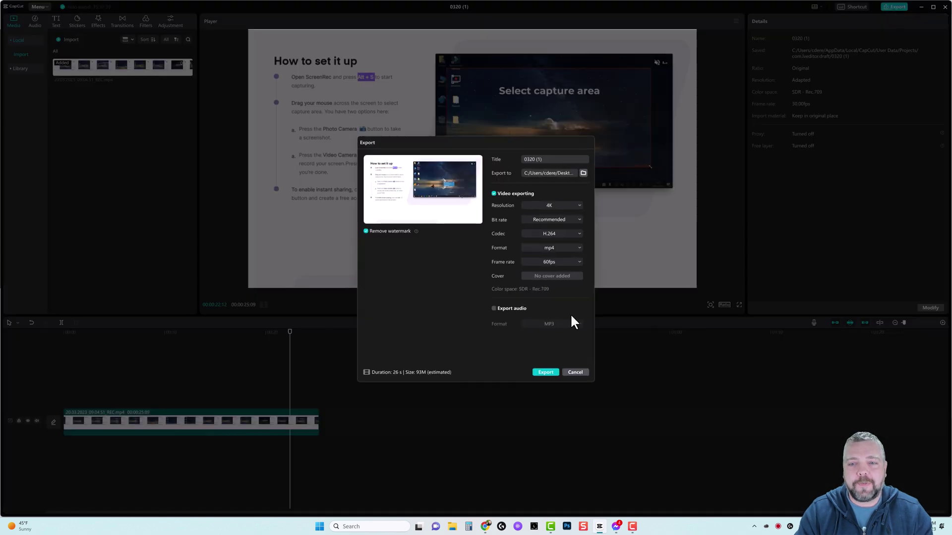
{"action": "left_click", "coordinate": [575, 373]}
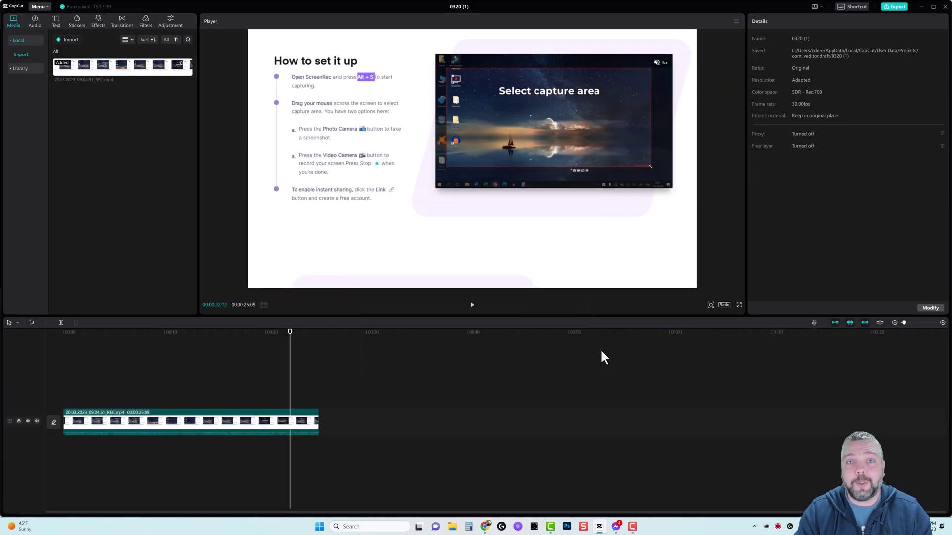